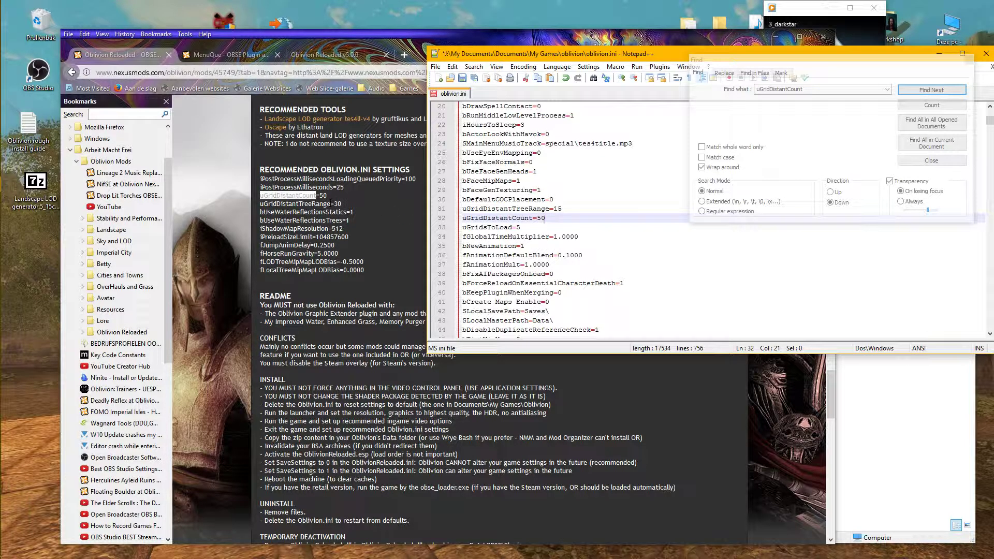
Step: Find the uGridDistantTreeRange entry in oblivion.ini, using the name copied from the mod page, and set it to 30
click(330, 202)
drag(330, 202, 265, 204)
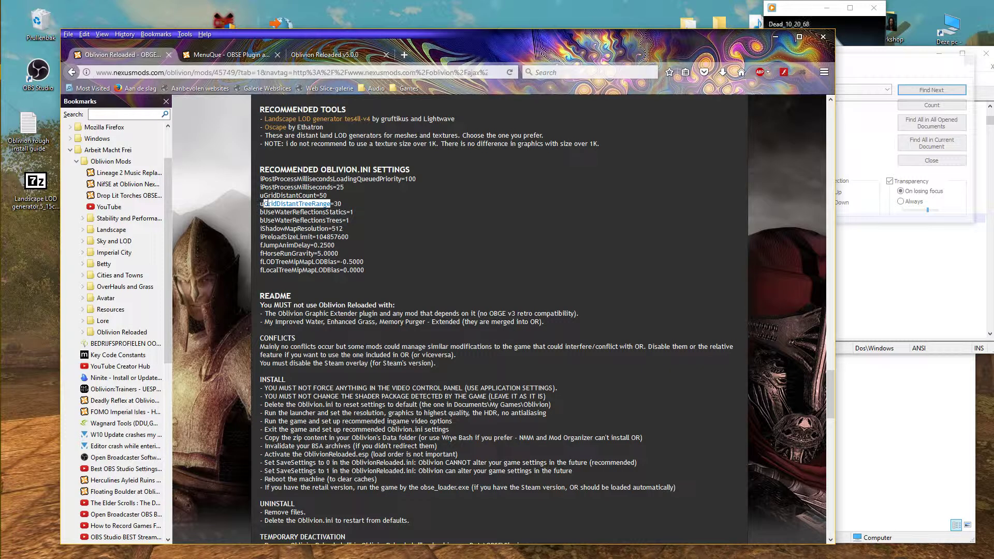
right_click(266, 204)
click(285, 209)
key(alt+Tab)
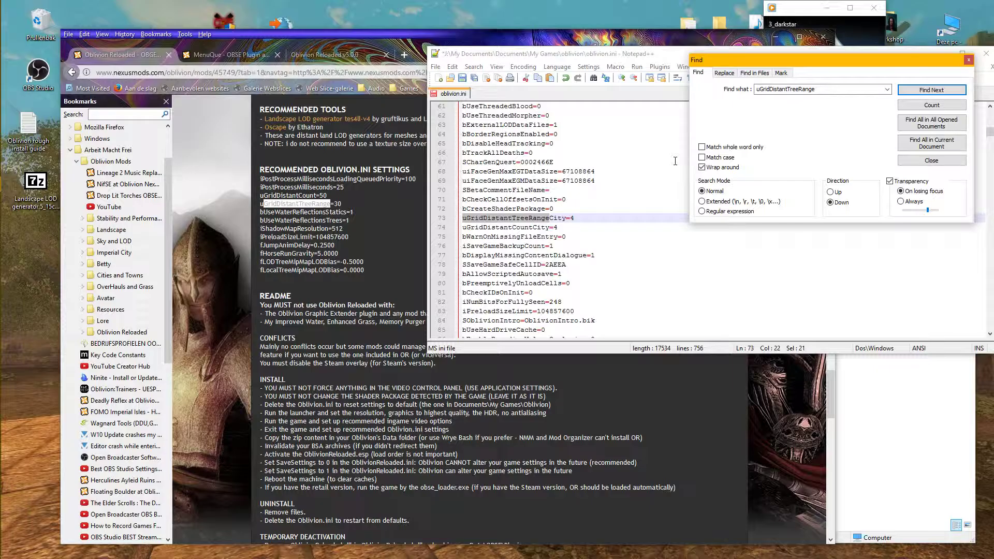
click(924, 93)
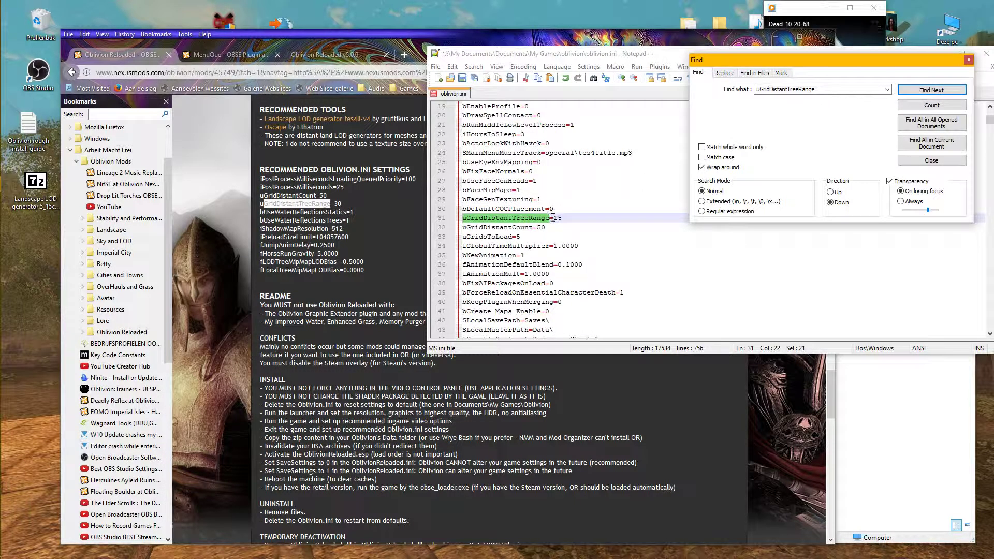
click(571, 218)
key(BackSpace)
key(BackSpace)
text(30)
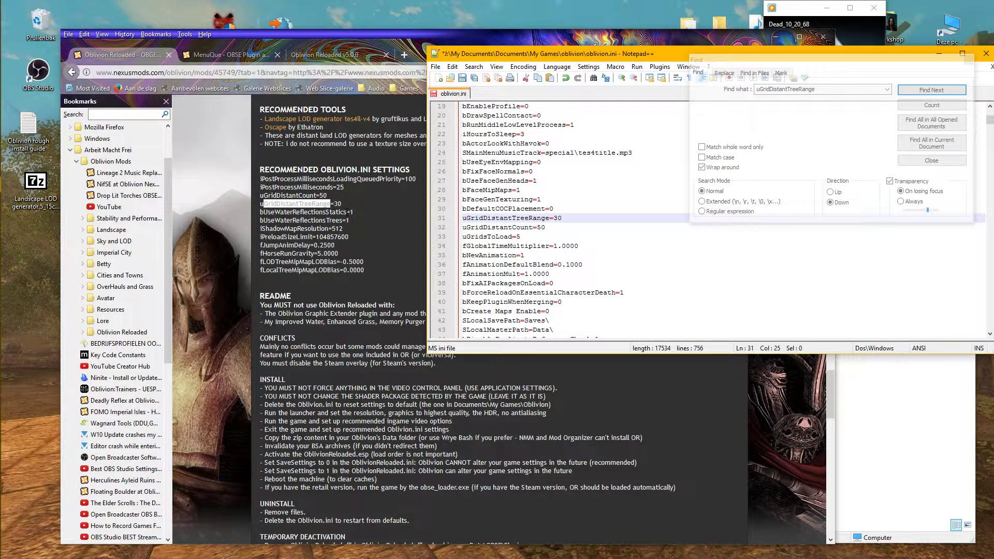
Step: Find the water reflection entries in oblivion.ini and set bUseWaterReflectionsStatics and bUseWaterReflectionsTrees to 1
drag(347, 212, 336, 212)
drag(335, 213, 260, 212)
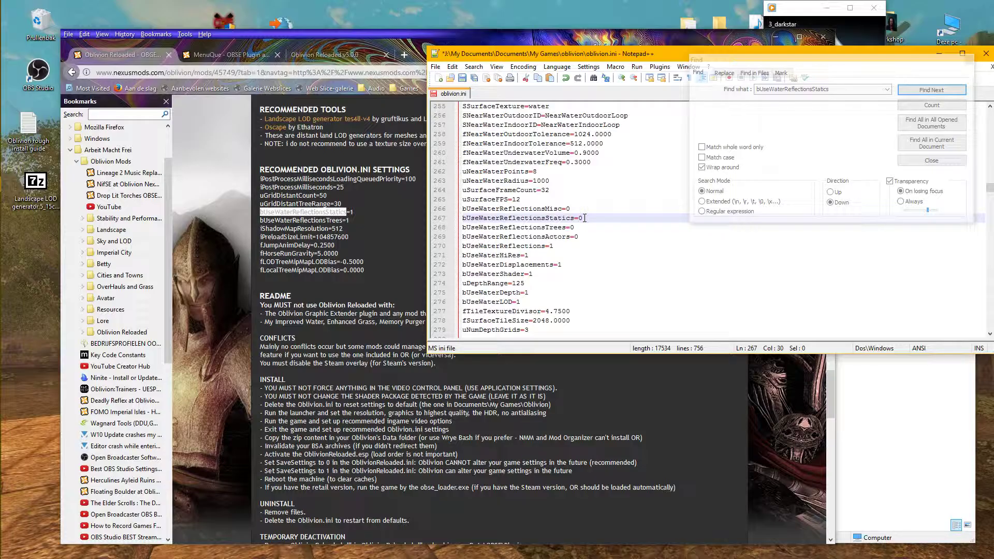
key(BackSpace)
text(1)
click(574, 228)
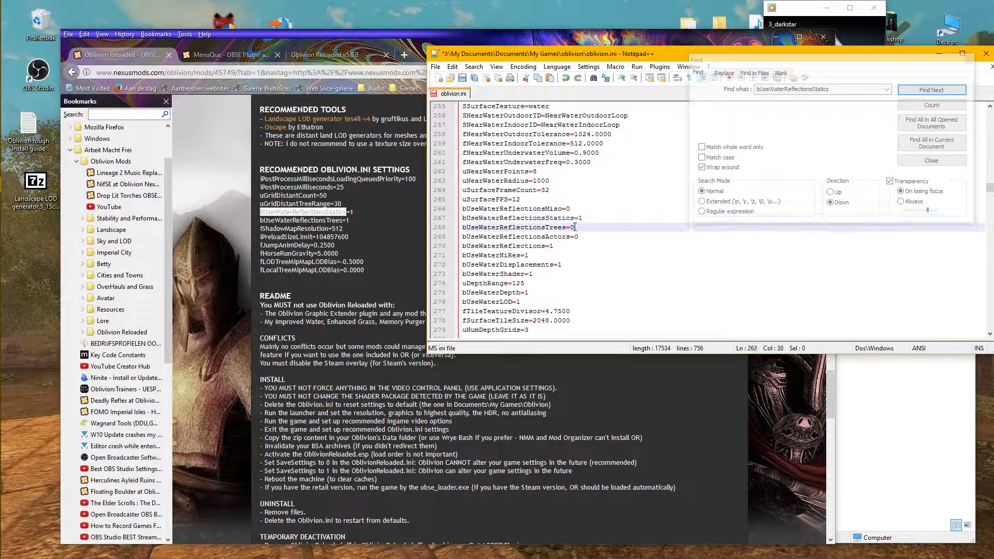
key(BackSpace)
text(1)
Step: Find the iShadowMapResolution entry in oblivion.ini, using the name copied from the mod page, and set it to 512
click(331, 228)
drag(331, 228, 259, 228)
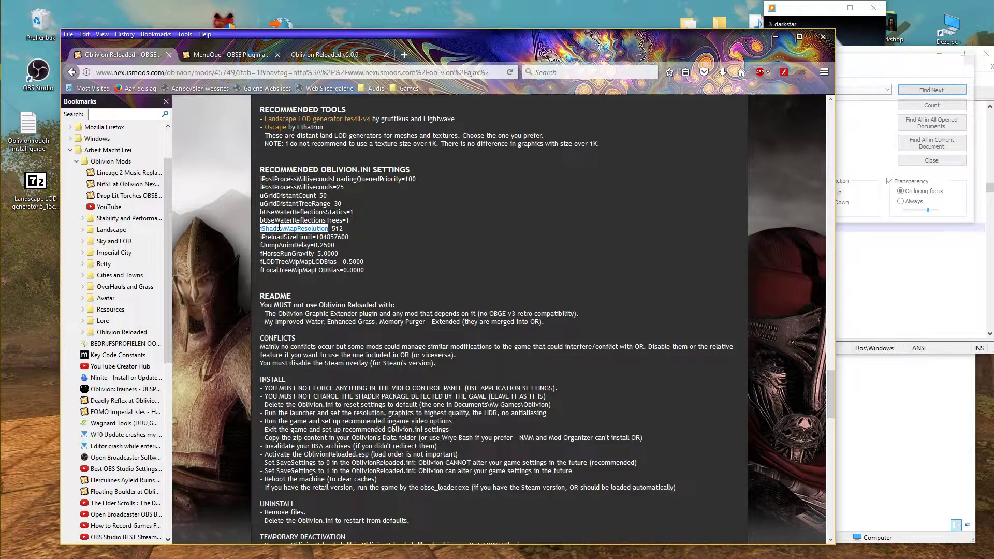
right_click(280, 228)
click(296, 233)
click(881, 258)
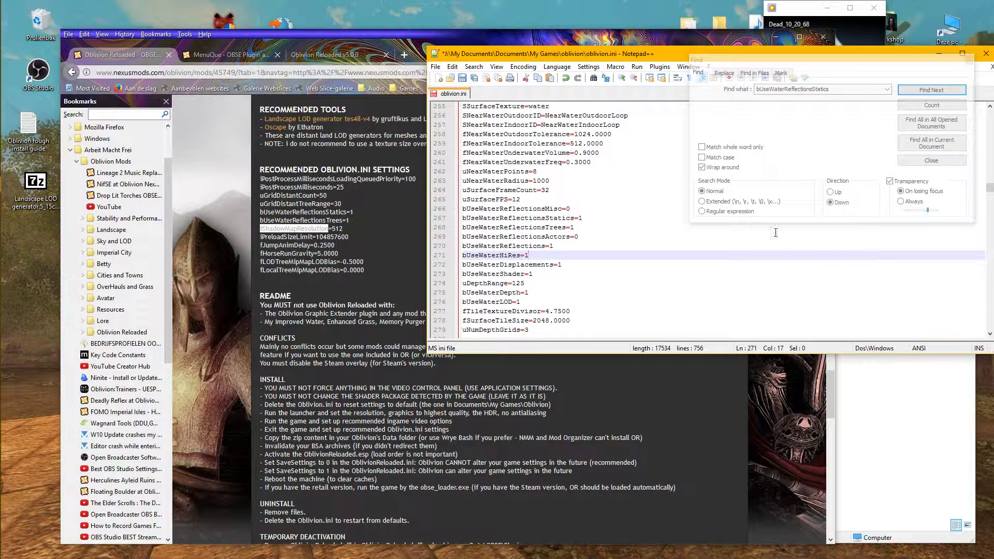
double_click(834, 90)
right_click(775, 87)
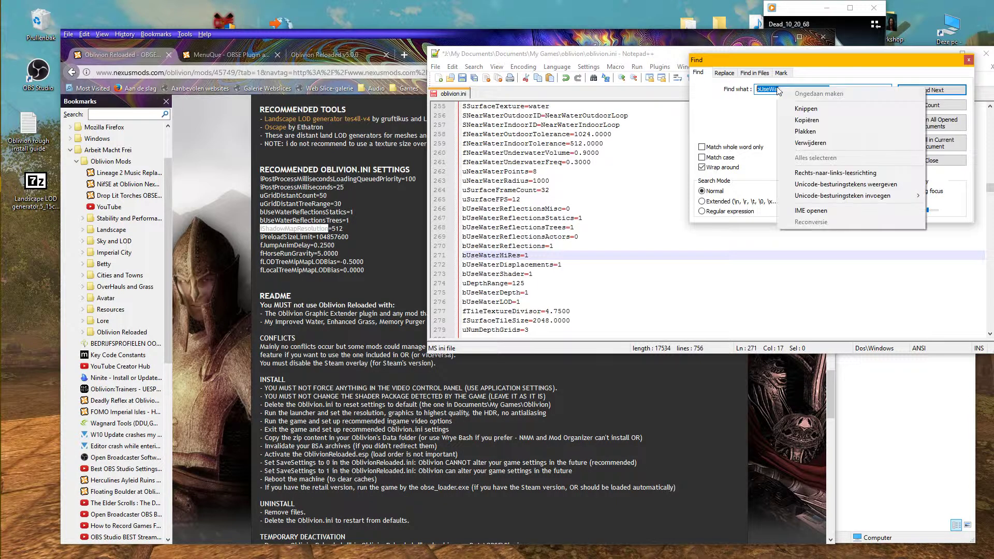
click(805, 131)
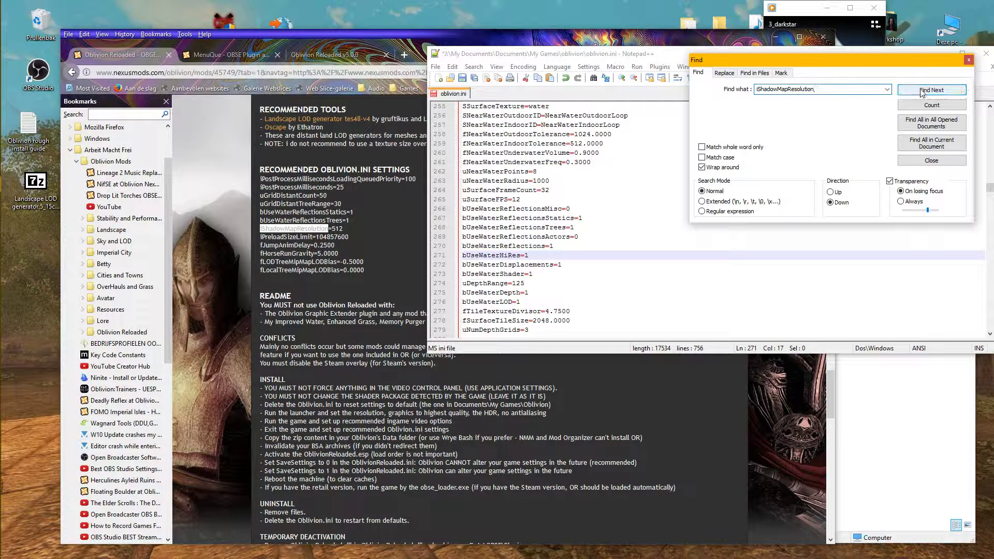
click(922, 91)
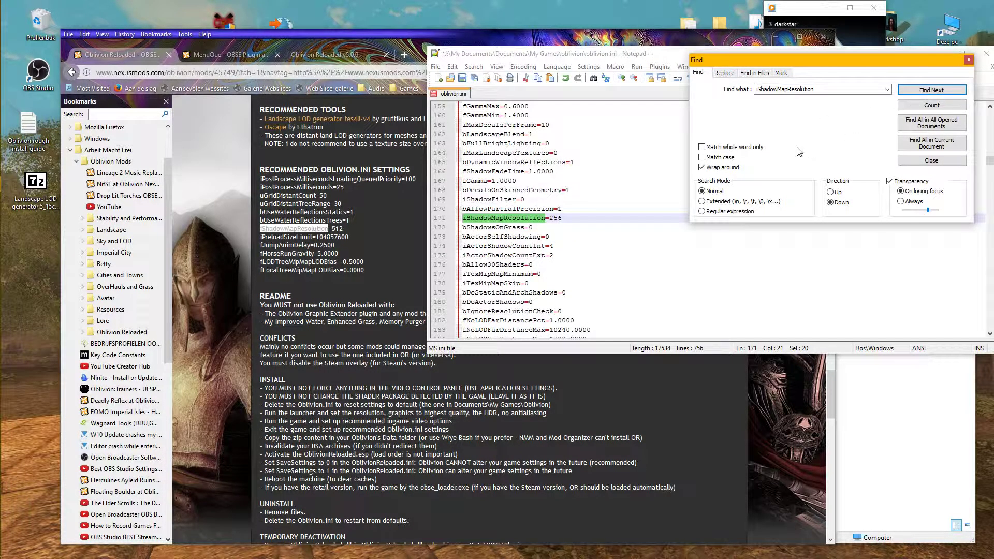
drag(550, 218, 568, 217)
text(512)
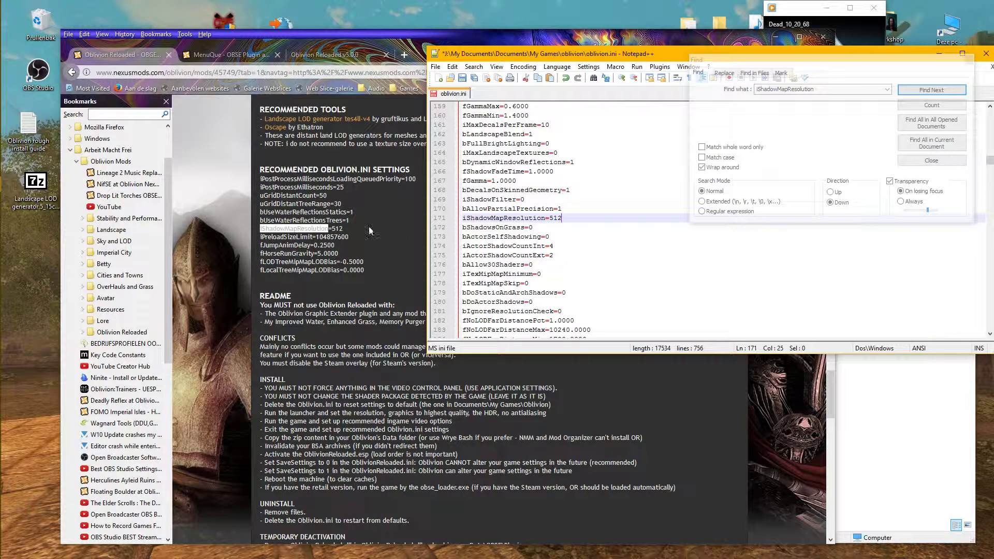
Step: Copy iPreloadSizeLimit from the recommended settings and look up that entry in oblivion.ini to check its value
click(300, 230)
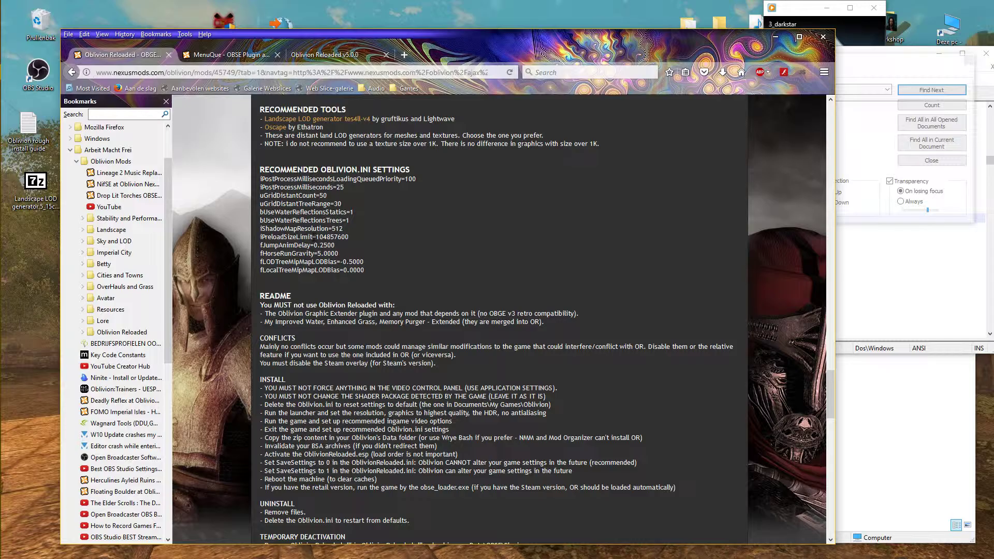
drag(314, 236, 259, 238)
right_click(273, 236)
click(285, 243)
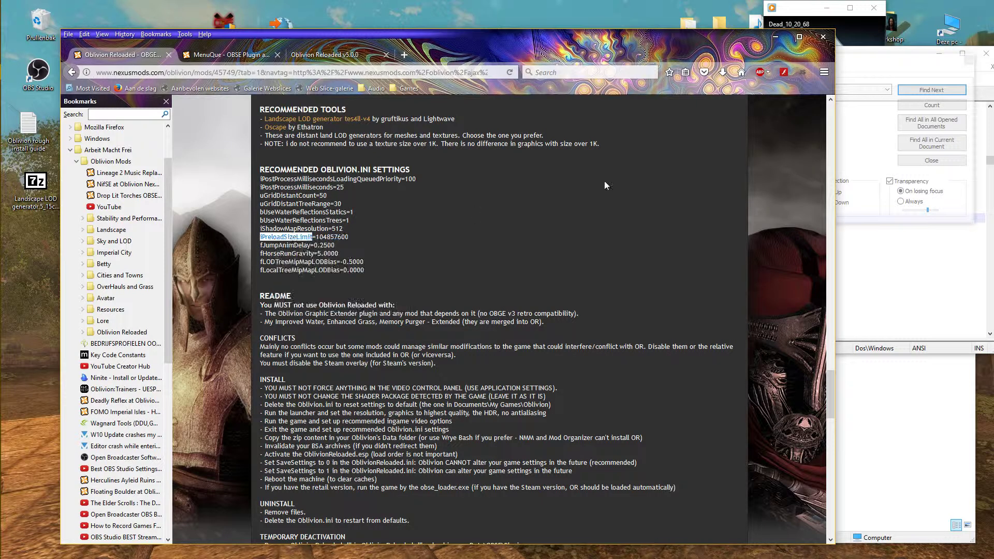
click(854, 121)
right_click(815, 98)
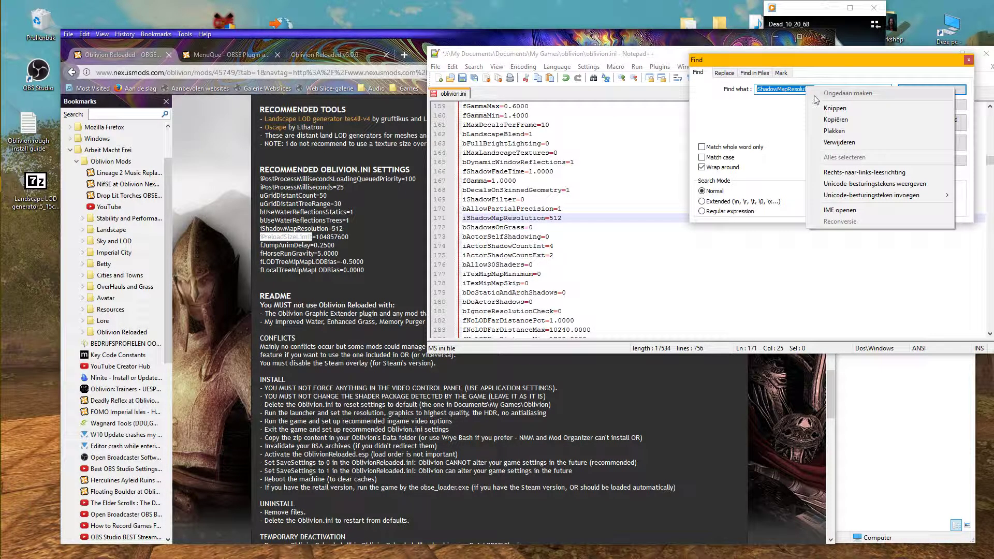
click(834, 130)
click(920, 92)
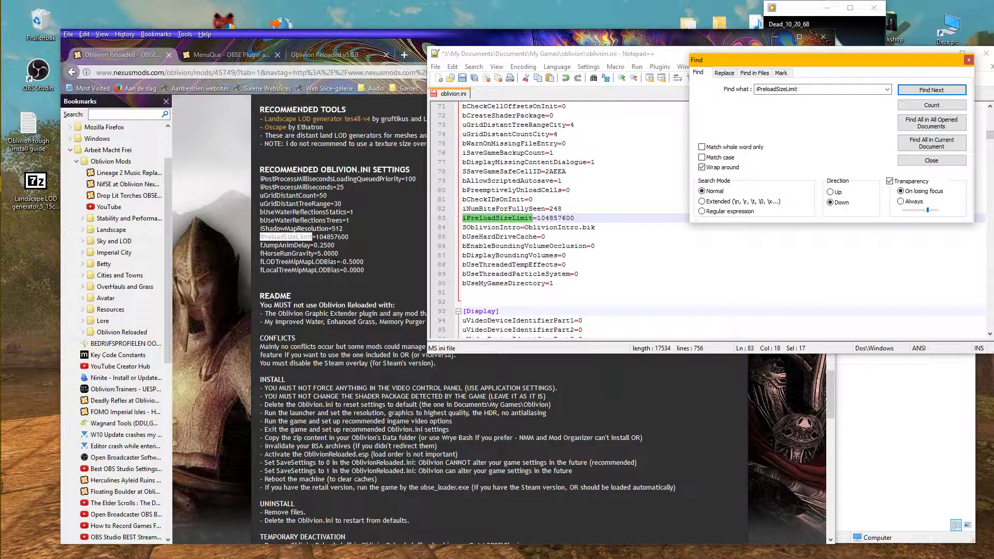
Step: Copy fLODTreeMipMapLODBias from the recommended settings and look up that entry in oblivion.ini to check its value
click(300, 253)
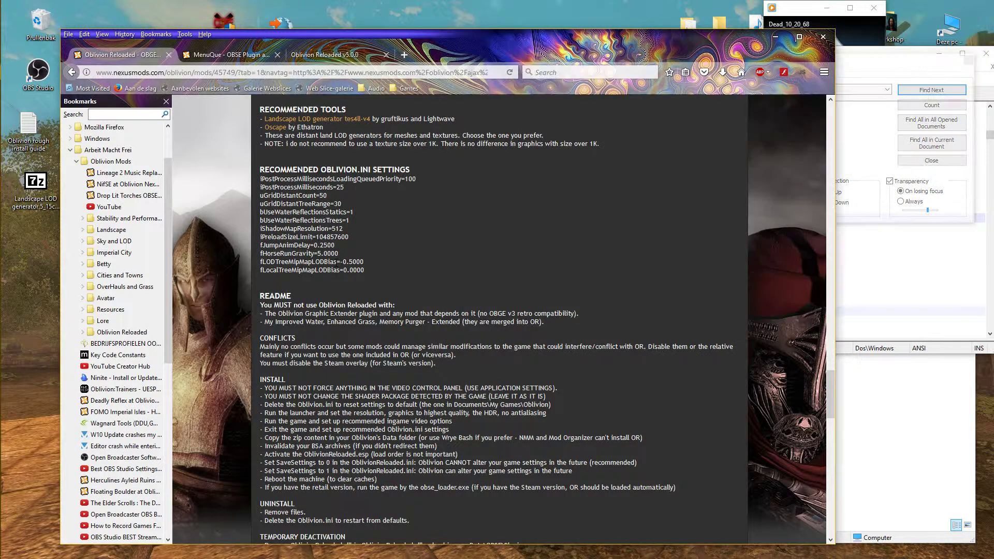
drag(337, 261, 259, 267)
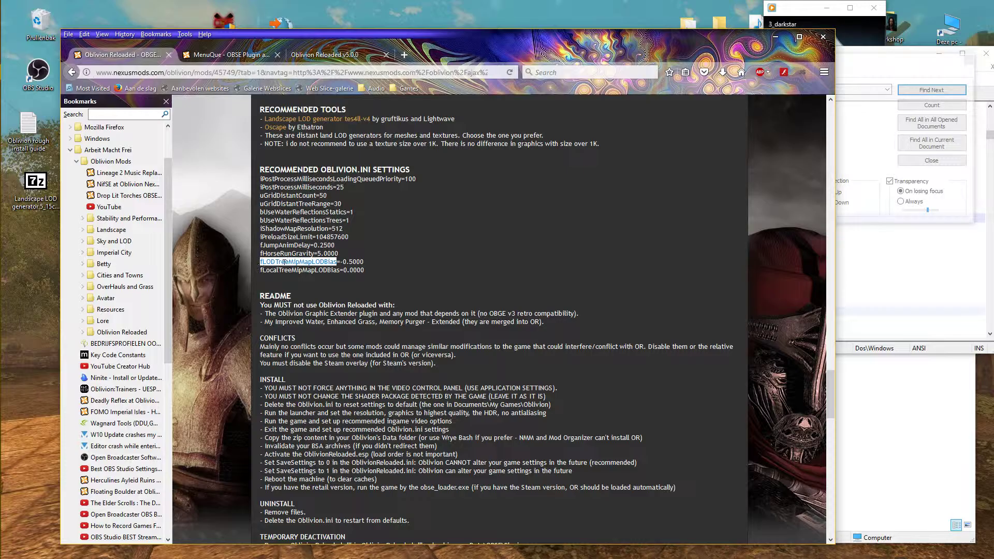
right_click(293, 263)
click(315, 269)
click(867, 138)
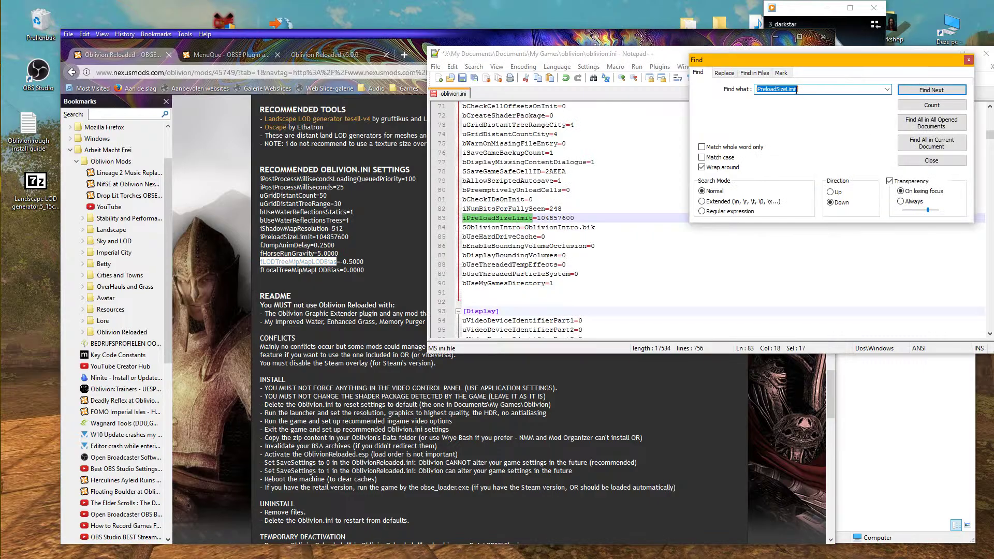
right_click(786, 90)
click(833, 110)
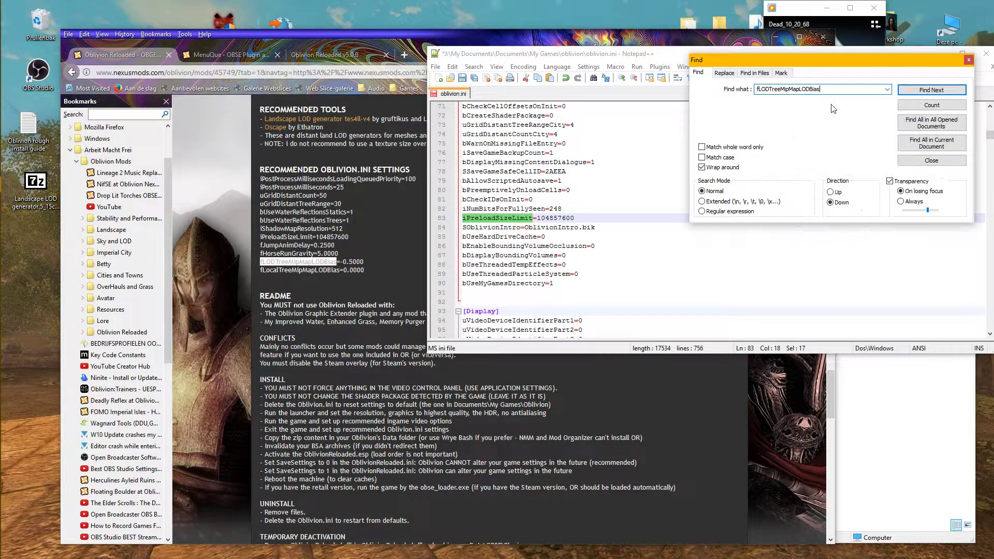
click(913, 89)
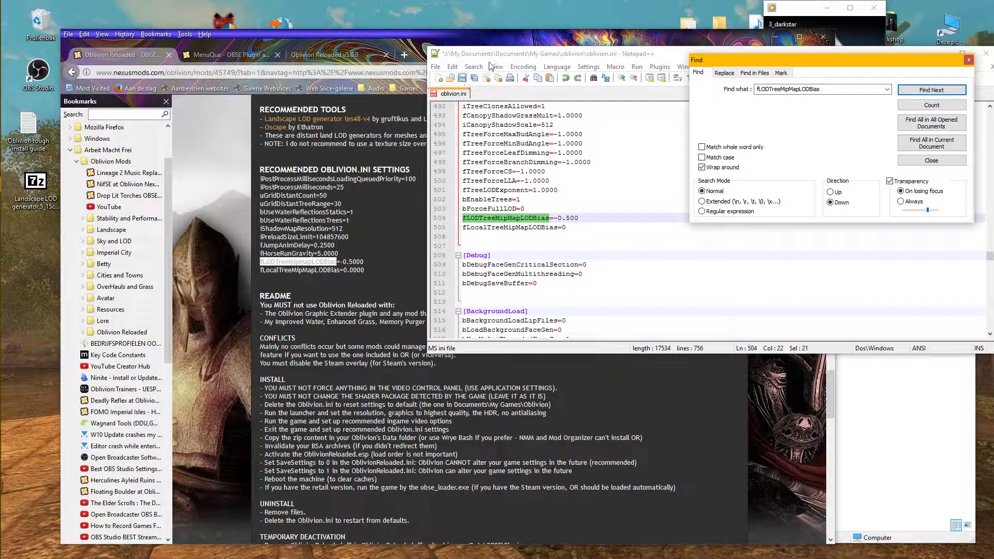
Step: Save oblivion.ini and put away the editor, browser and settings folder windows
click(969, 62)
click(462, 79)
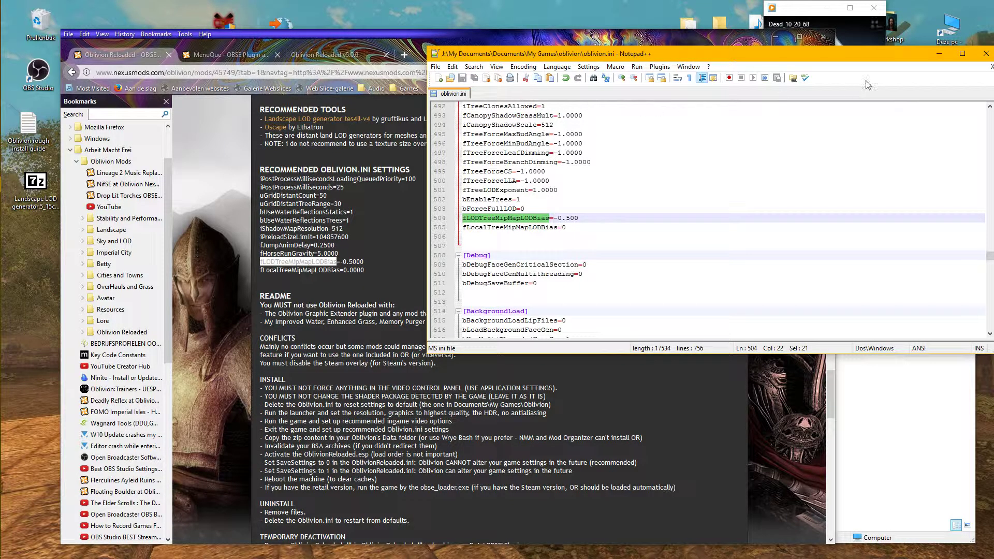
click(985, 54)
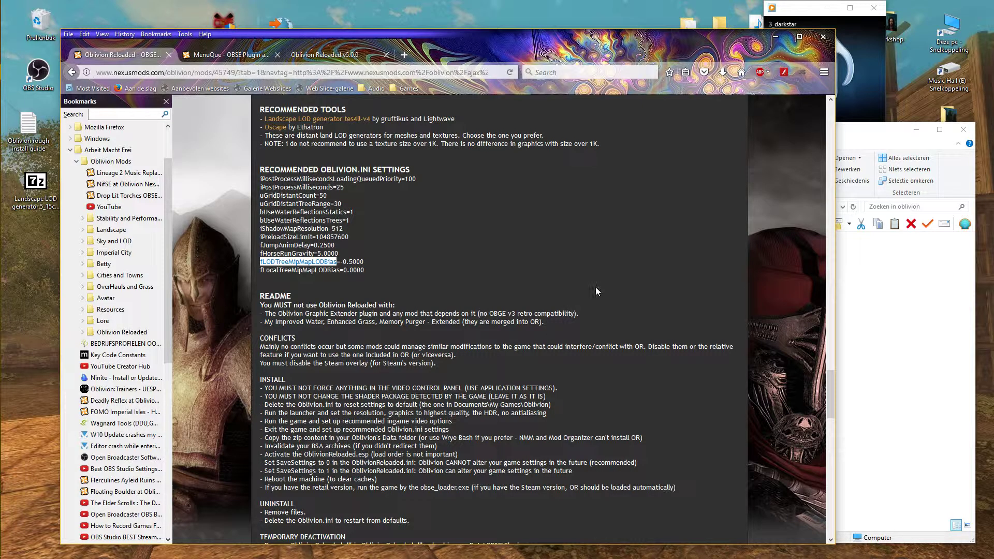
click(775, 37)
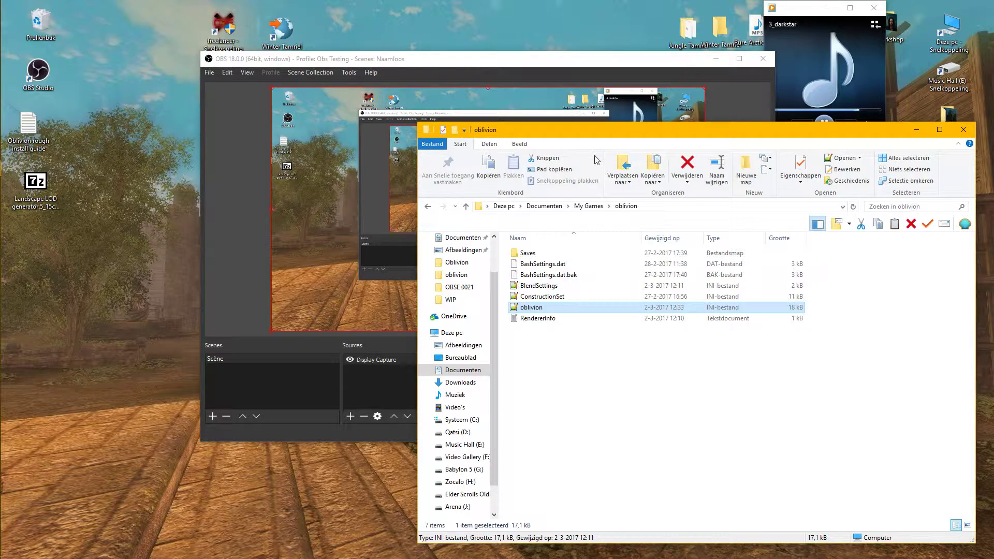
click(963, 130)
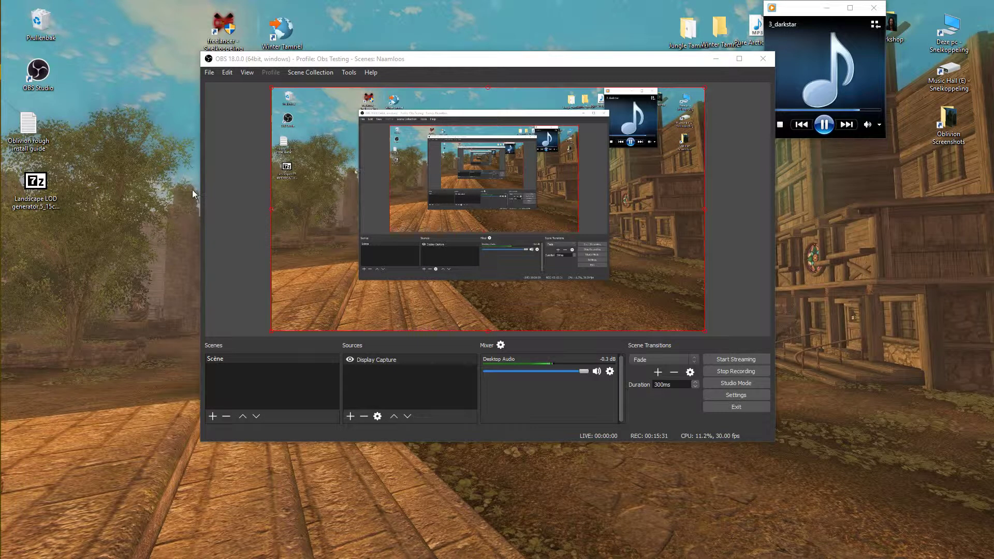
Step: Open the game's Oblivion installation folder on the Elder Scrolls Old (I:) drive through the Winter Oblivion folder
mouse_move(2, 261)
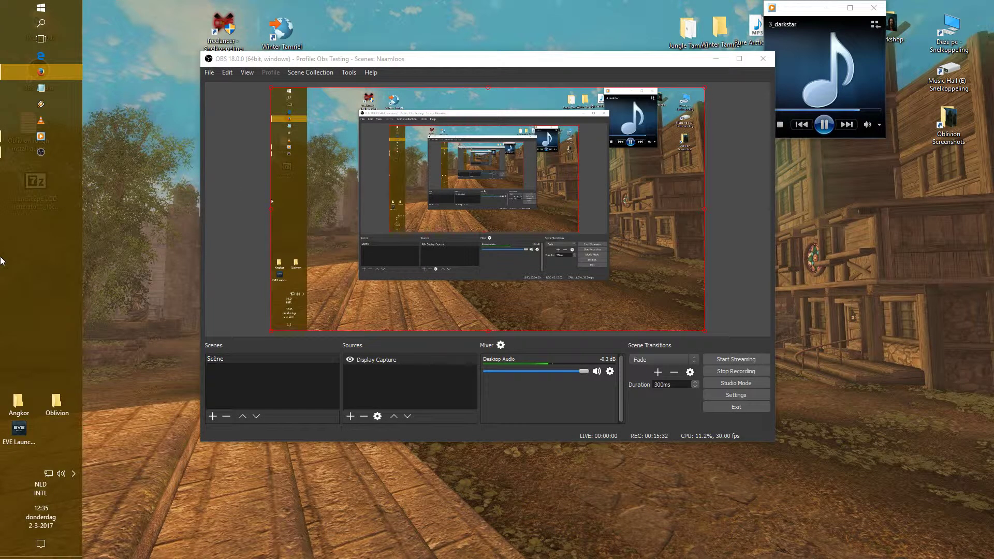
double_click(55, 401)
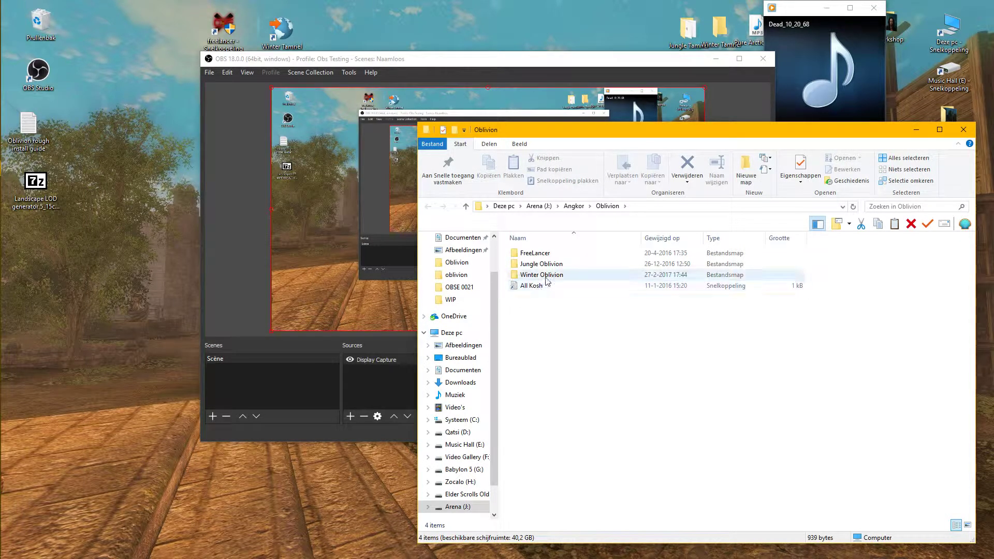
double_click(547, 276)
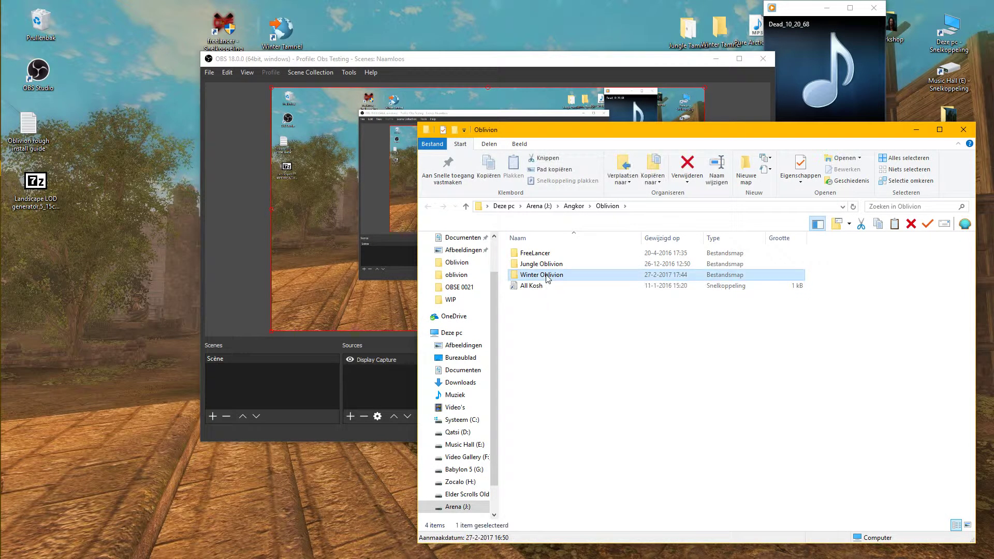
double_click(538, 319)
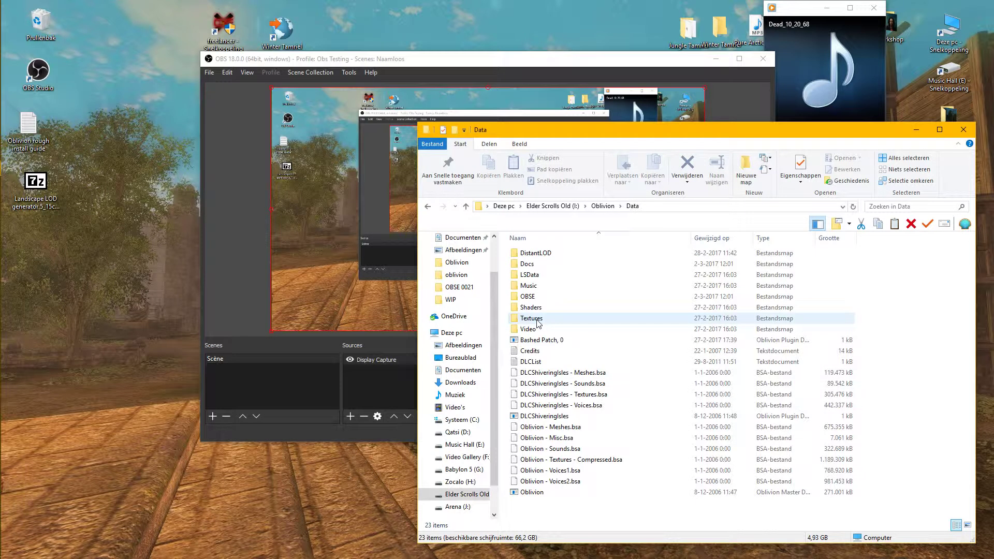
click(466, 206)
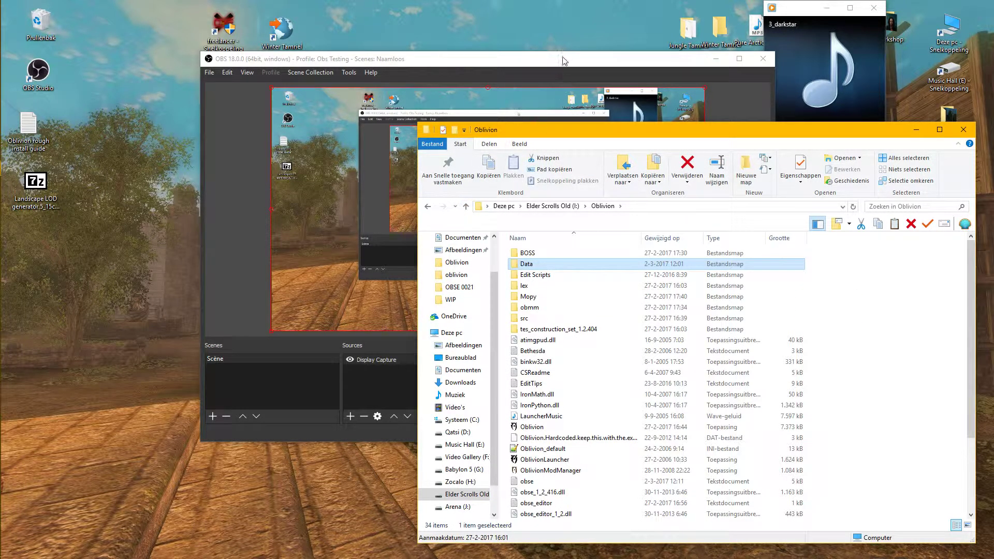
Step: Open the extracted Oblivion Reloaded-45749-6-0-0 folder from OR Install alongside the game's Oblivion folder and bring the game folder forward
click(716, 59)
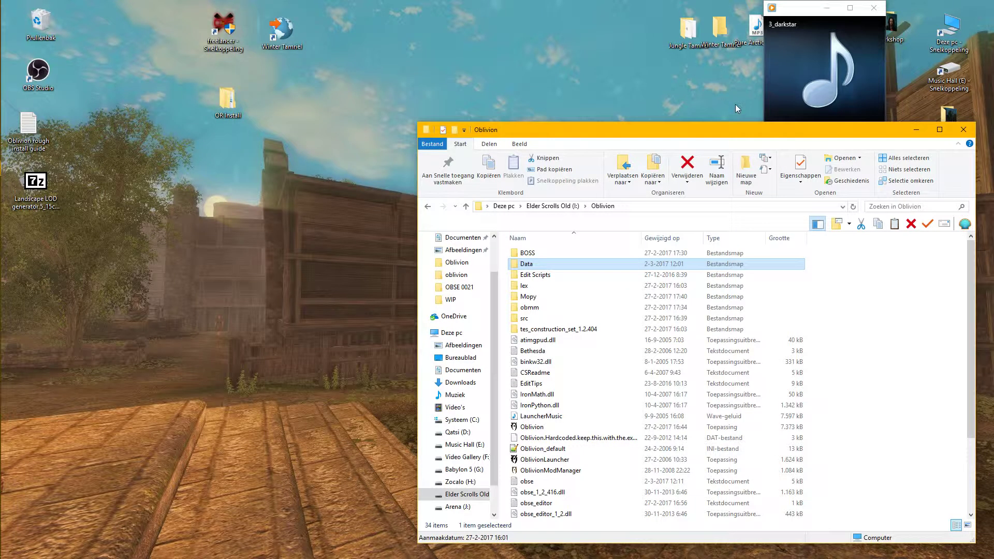
drag(748, 130, 676, 135)
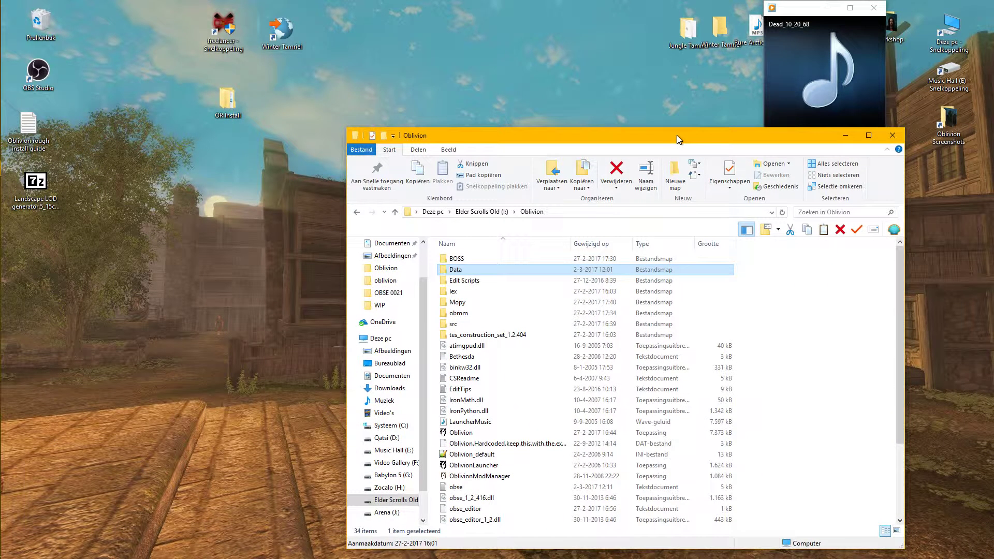
double_click(229, 100)
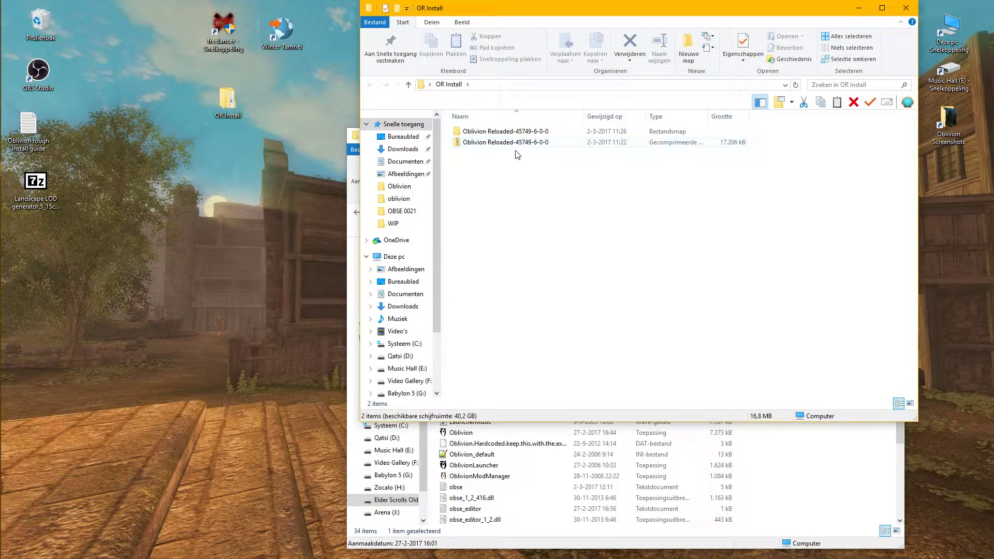
double_click(496, 133)
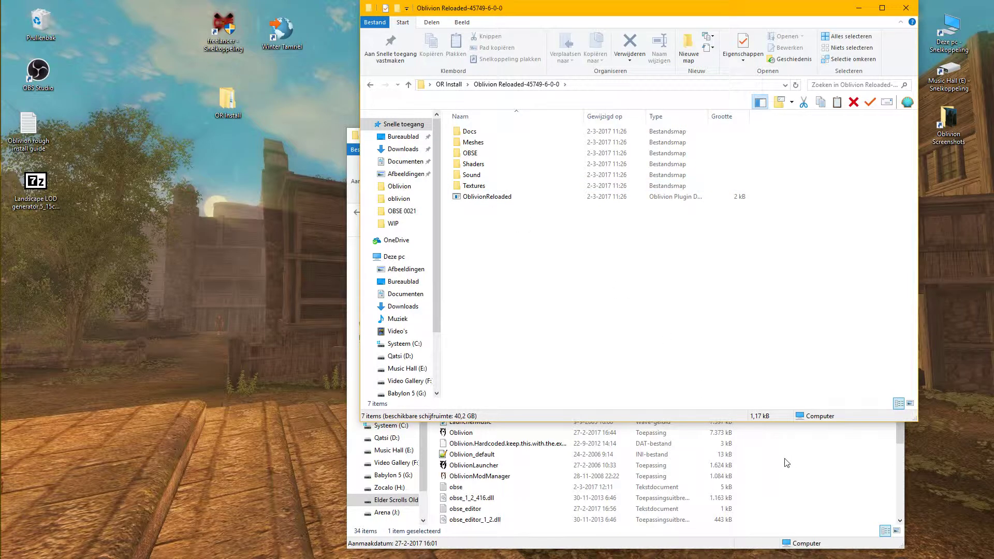
click(812, 478)
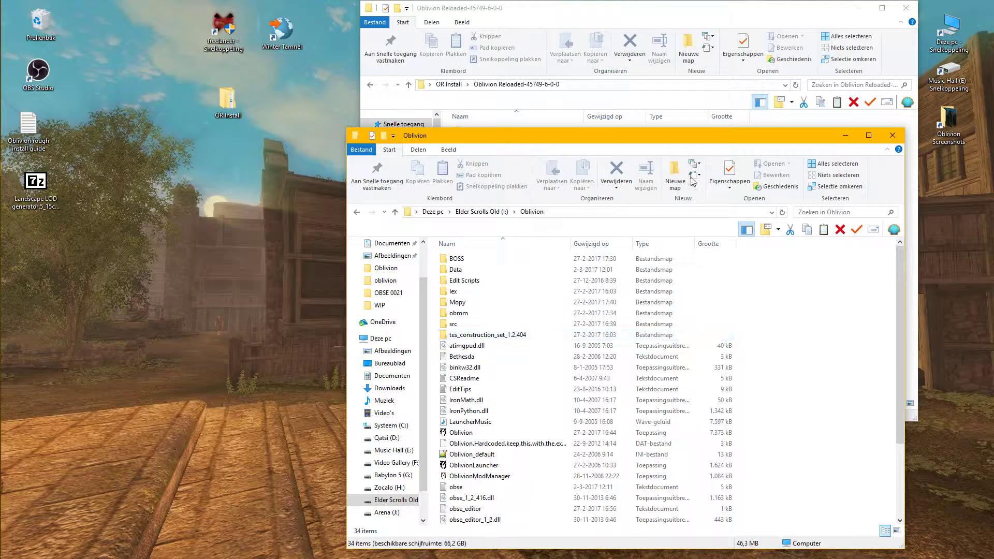
Step: Arrange the Oblivion Reloaded-45749-6-0-0 folder and the game's Oblivion folder side by side so that both file lists are accessible
drag(641, 8, 297, 0)
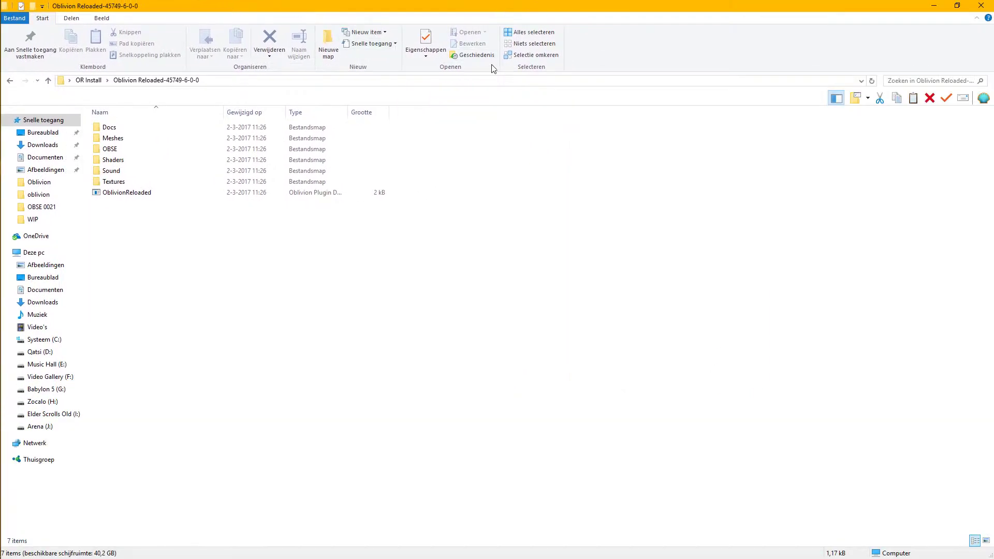
click(957, 6)
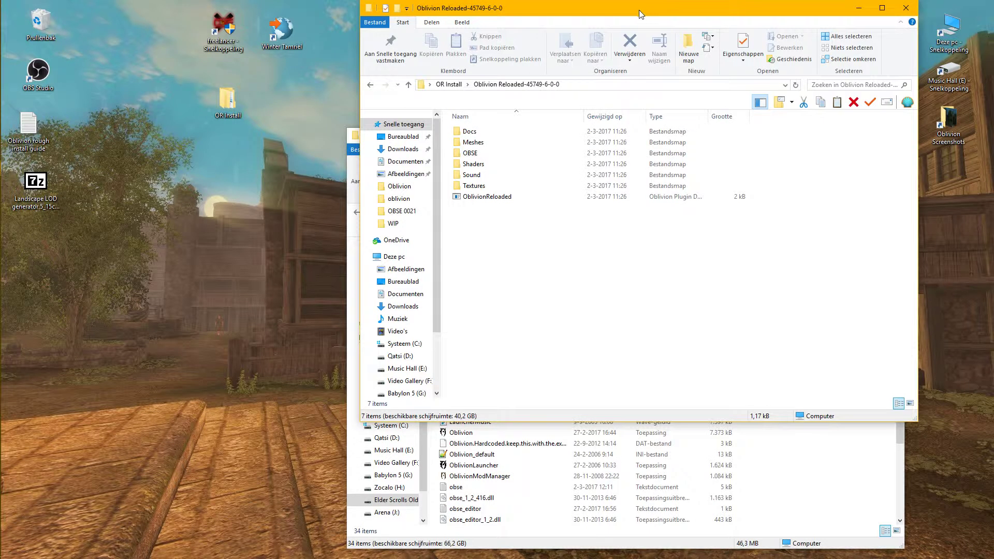
drag(639, 10, 307, 26)
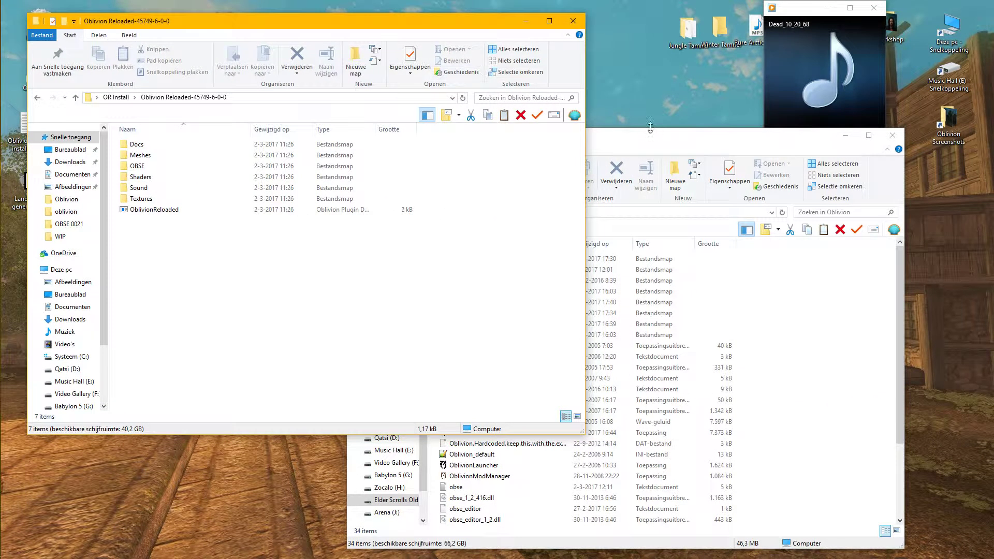
drag(648, 135, 718, 45)
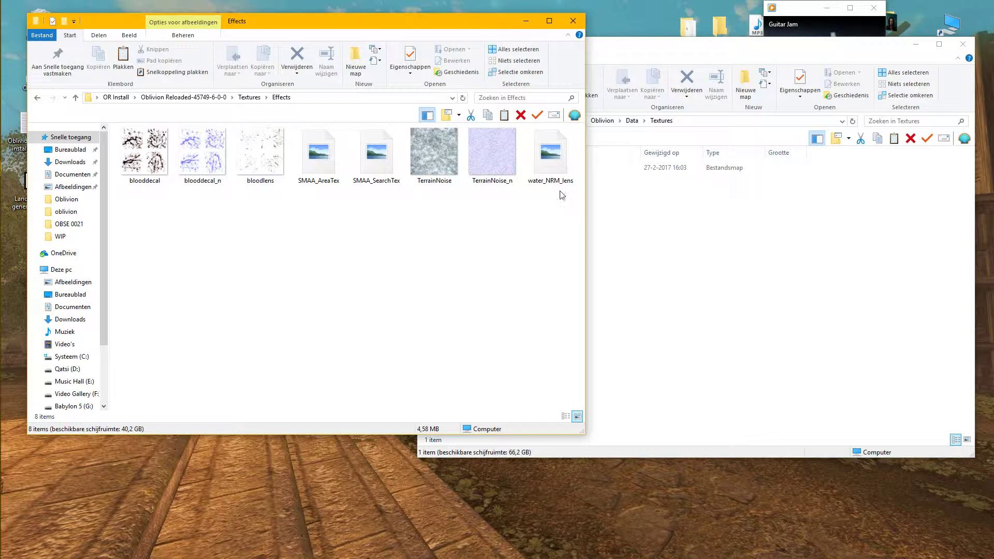
Step: Copy all eight texture files, from blooddecal to water_NRM_lens, in the mod's Textures\Effects folder
drag(562, 195, 116, 129)
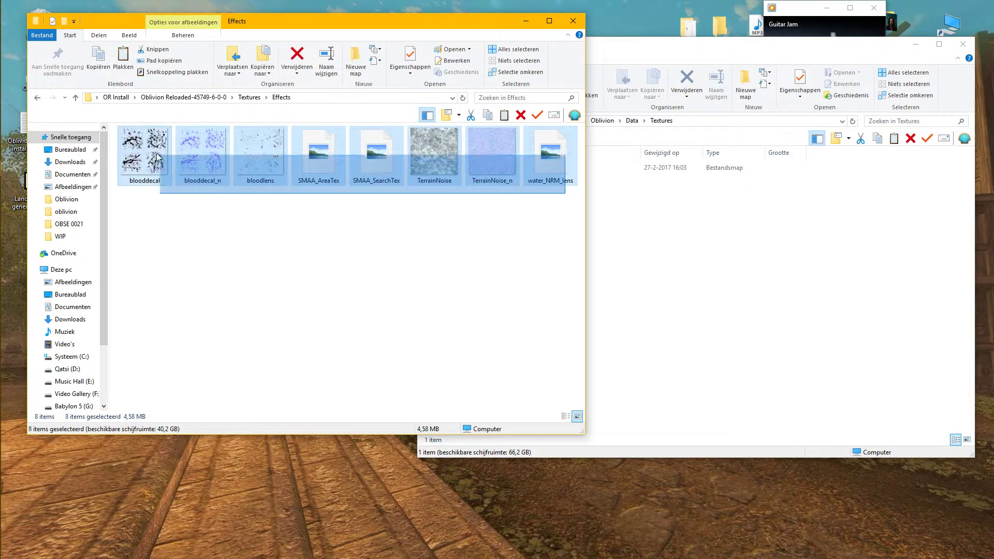
right_click(154, 159)
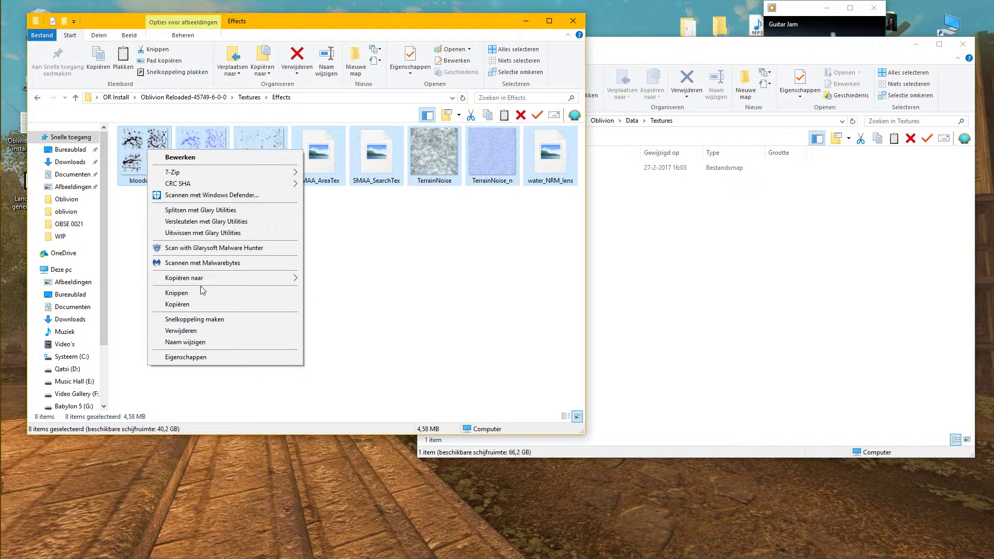
click(210, 305)
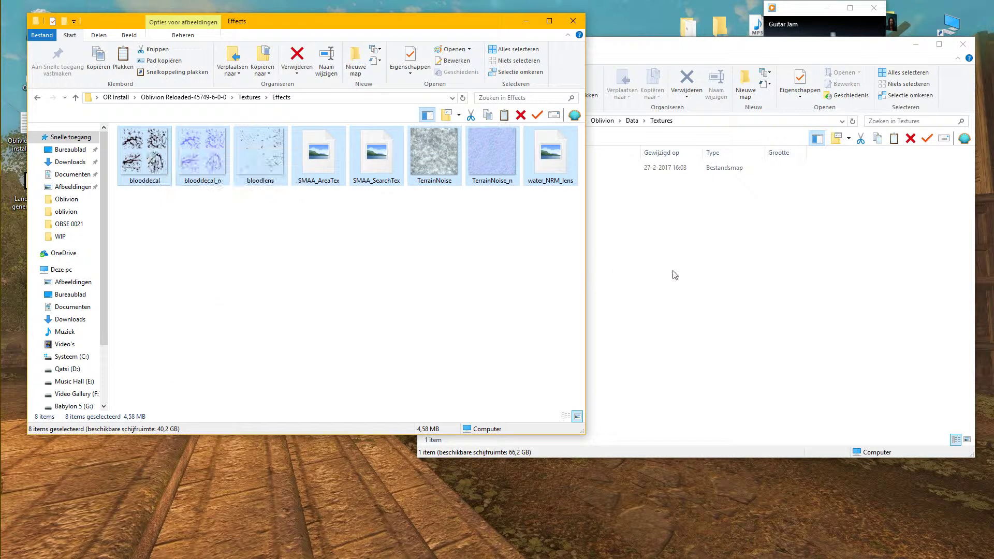